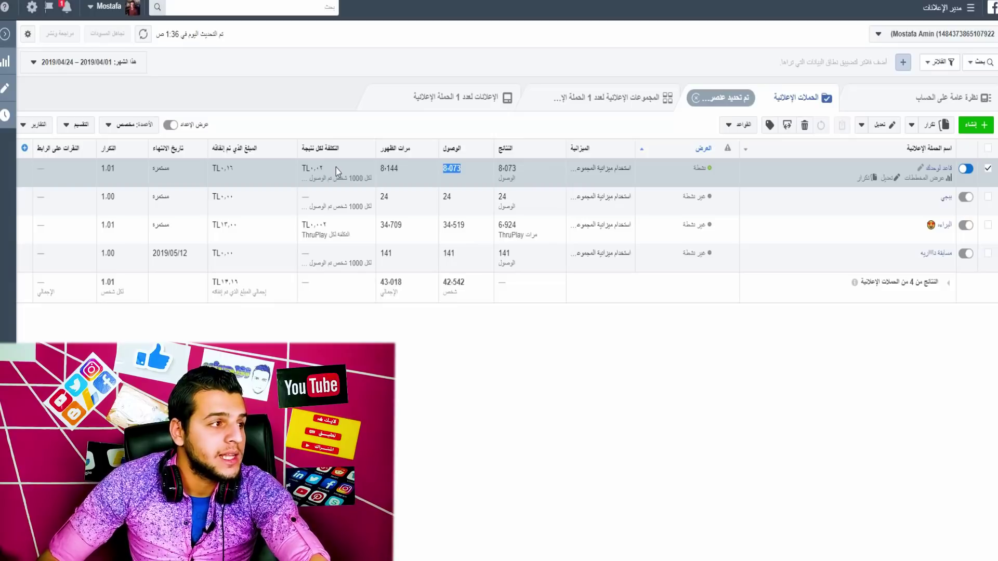
Step: Examine the active campaign's cost per result and amount spent in the campaigns table
{"action": "left_click", "coordinate": [328, 171]}
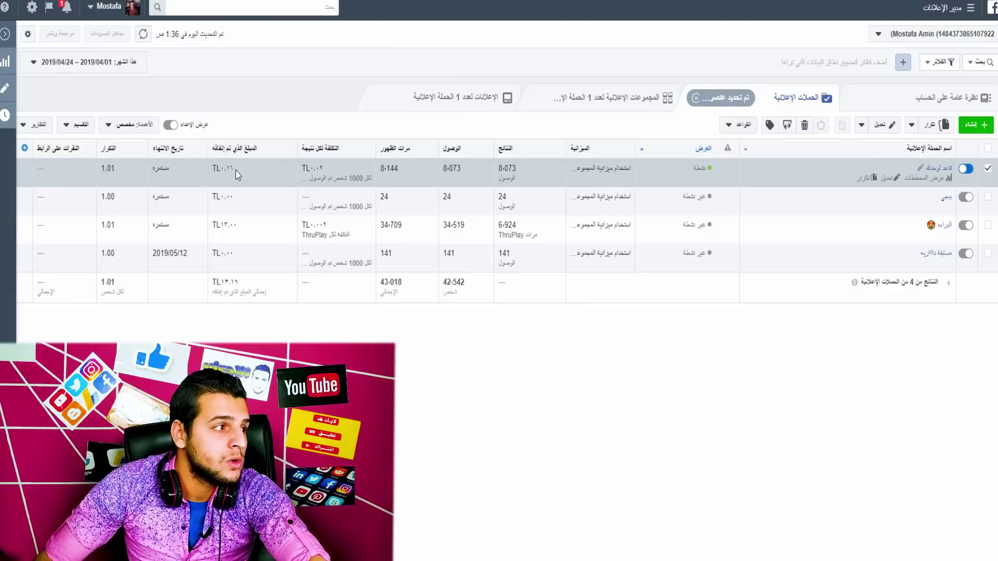
{"action": "left_click_drag", "start_coordinate": [235, 169], "coordinate": [222, 172]}
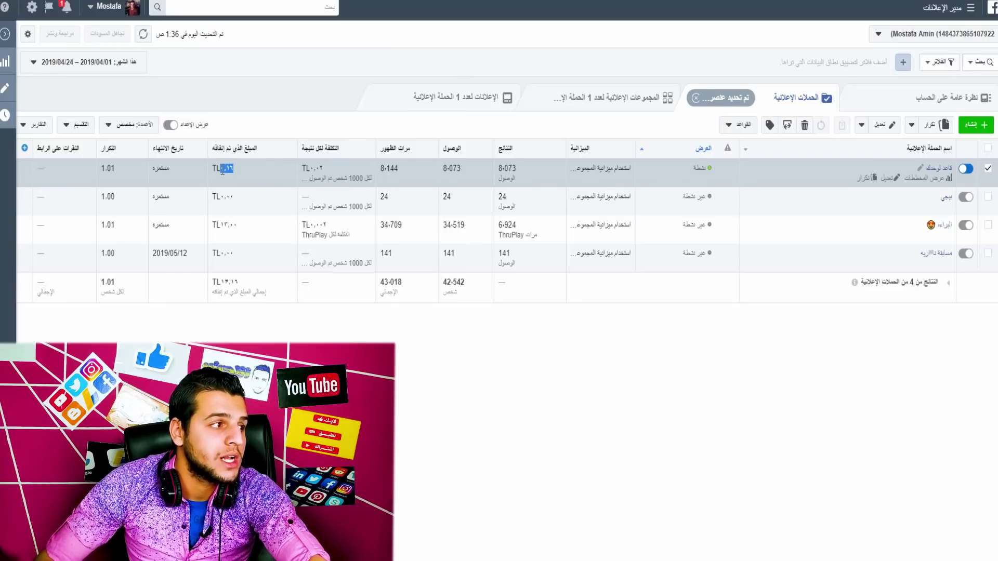
{"action": "left_click", "coordinate": [238, 167]}
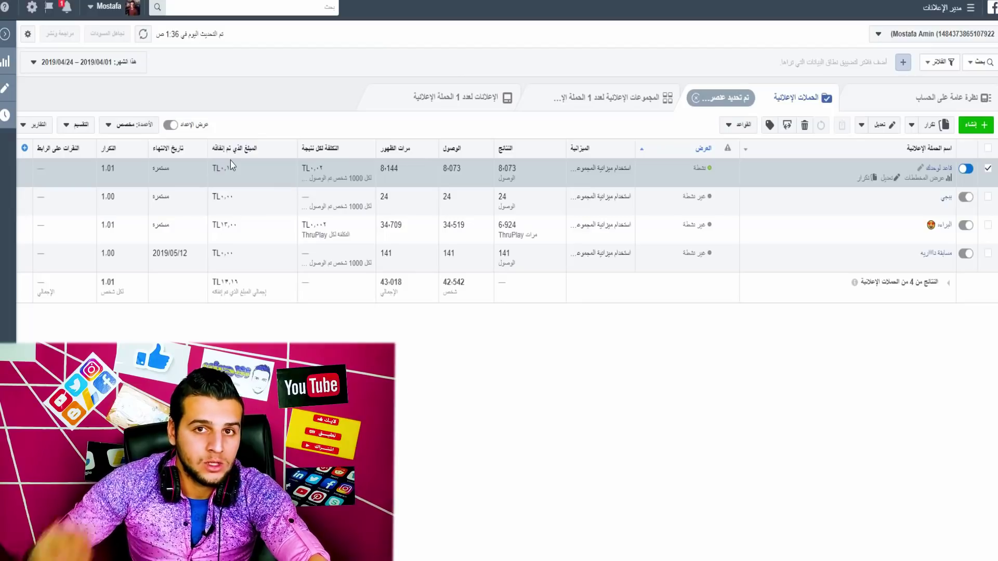
{"action": "left_click_drag", "start_coordinate": [233, 169], "coordinate": [225, 171]}
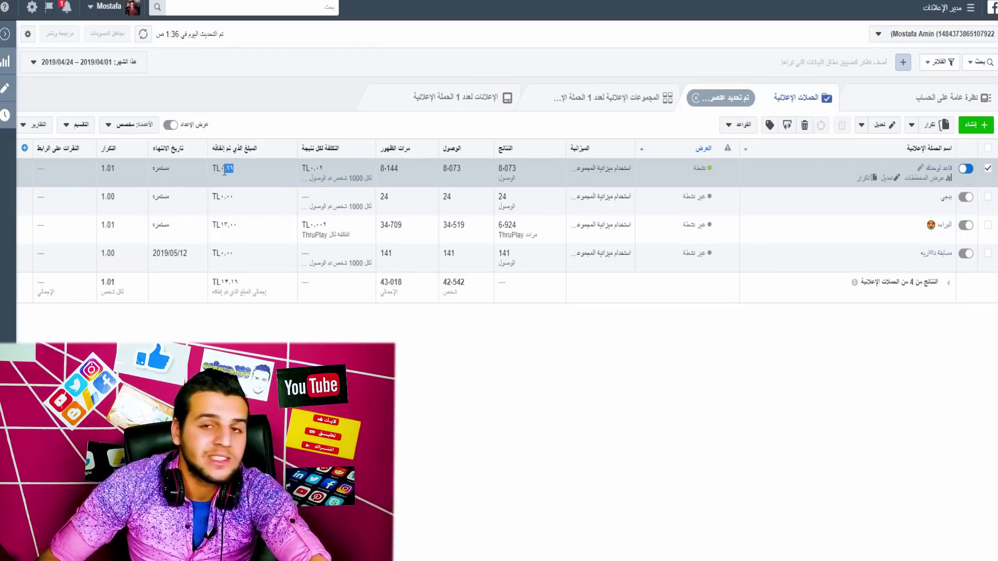
{"action": "left_click", "coordinate": [288, 183]}
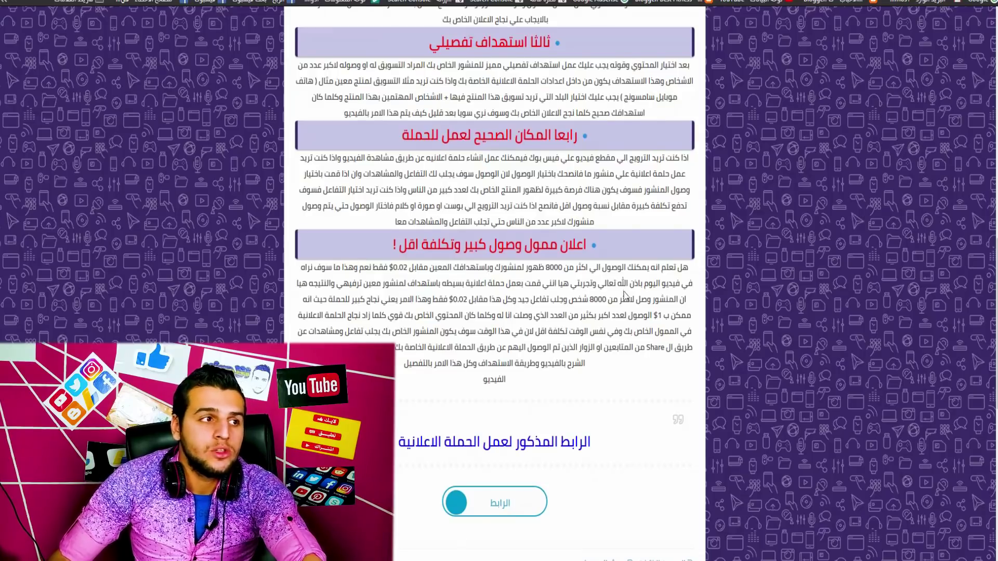
Step: Review the blog article on successful Facebook ads and open its link for creating an ad campaign
{"action": "scroll", "coordinate": [629, 302], "scroll_direction": "up", "scroll_amount": 8}
{"action": "scroll", "coordinate": [583, 173], "scroll_direction": "down", "scroll_amount": 3}
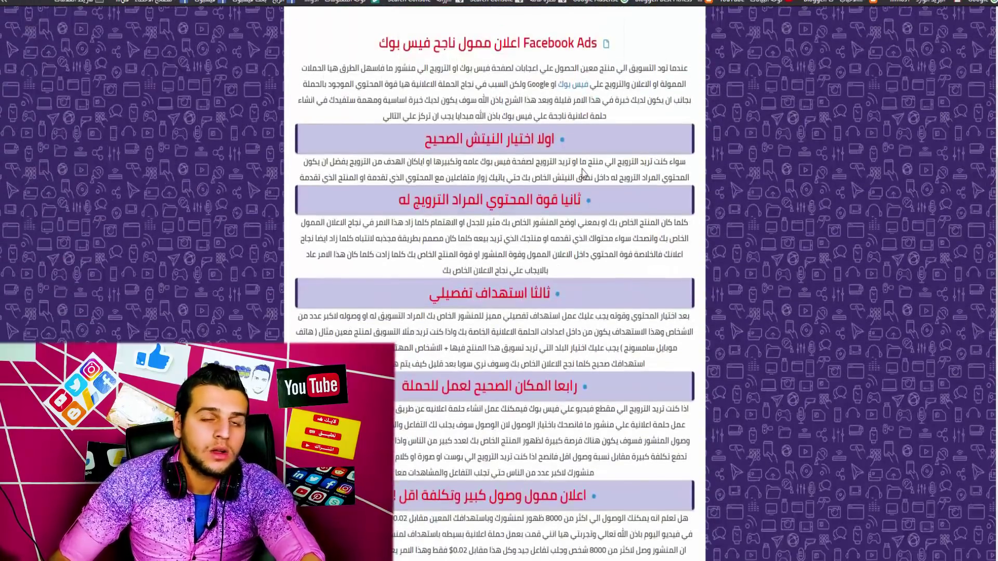
{"action": "scroll", "coordinate": [598, 202], "scroll_direction": "down", "scroll_amount": 6}
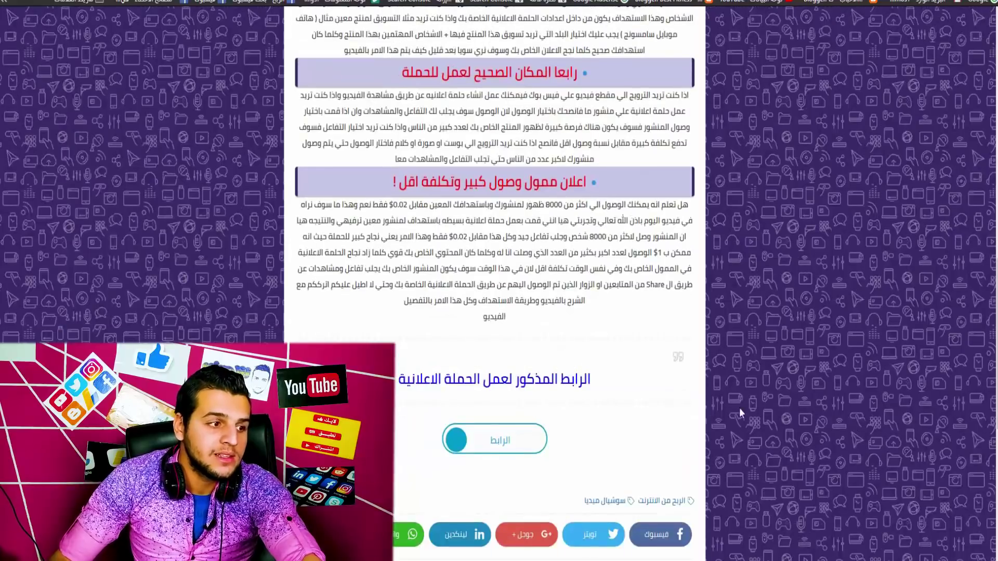
{"action": "left_click", "coordinate": [515, 441]}
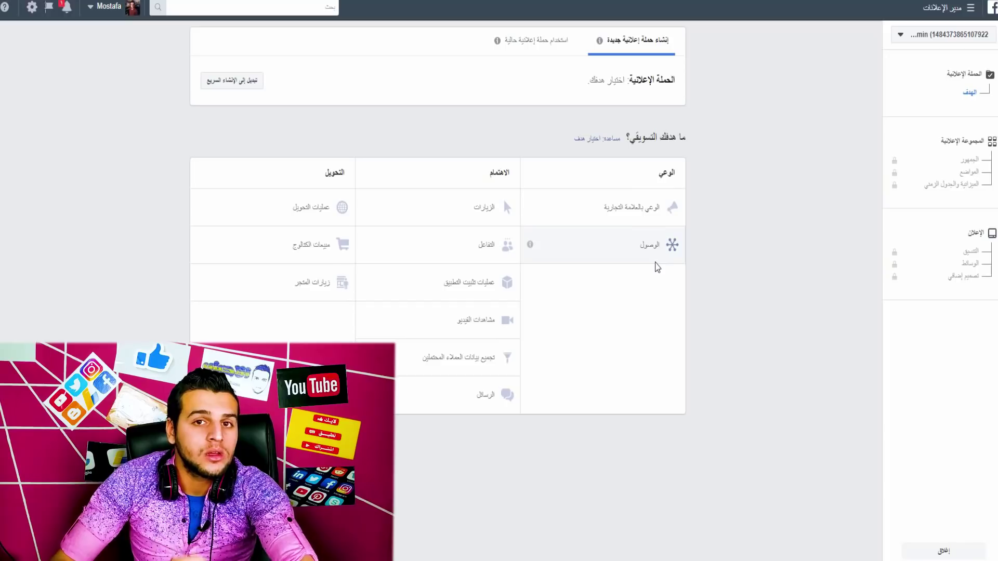
Step: Choose Reach (الوصول) as the marketing objective, name the campaign "test" and continue to the ad set
{"action": "left_click", "coordinate": [661, 244]}
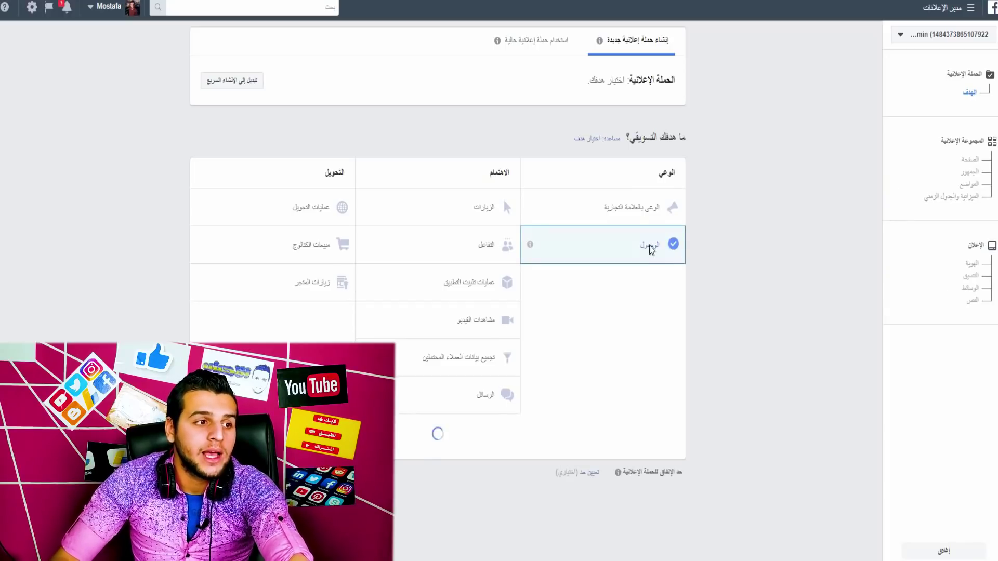
{"action": "double_click", "coordinate": [476, 374]}
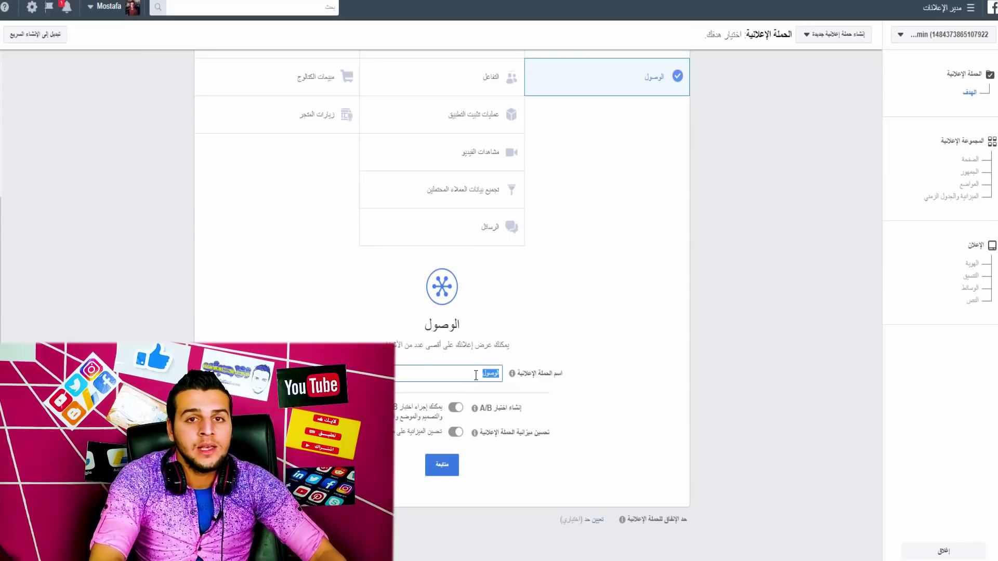
{"action": "type", "text": "ا"}
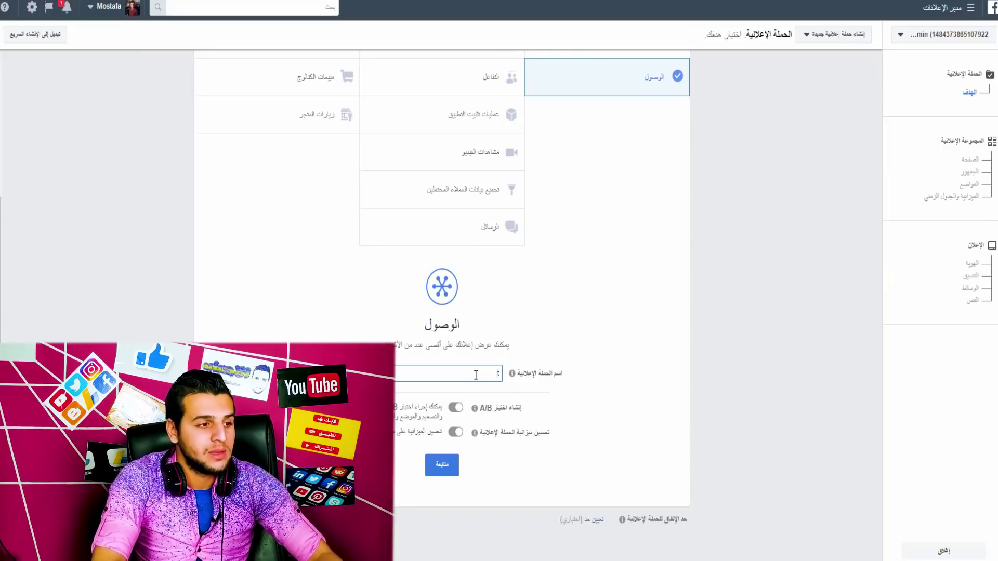
{"action": "type", "text": "ول"}
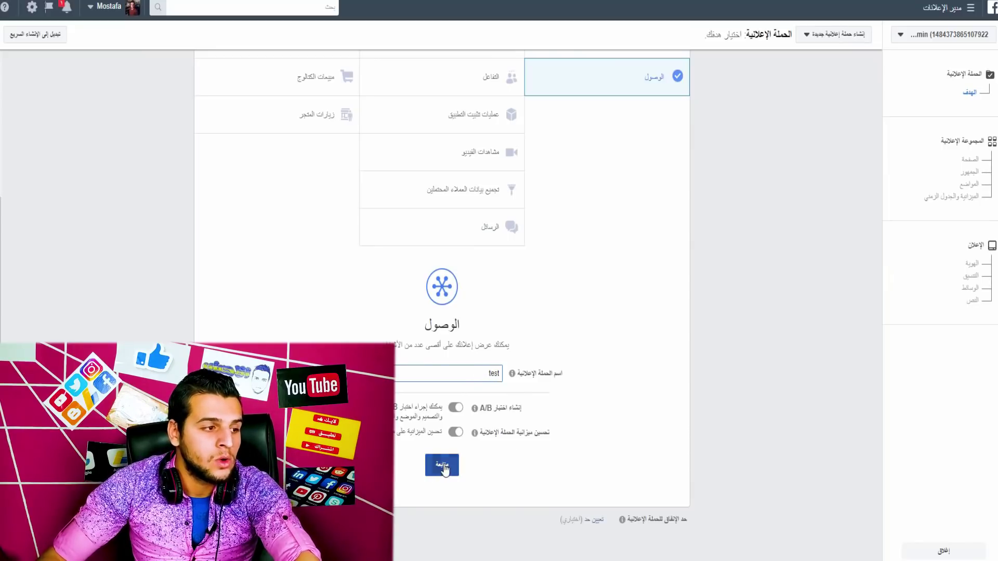
{"action": "left_click", "coordinate": [442, 464]}
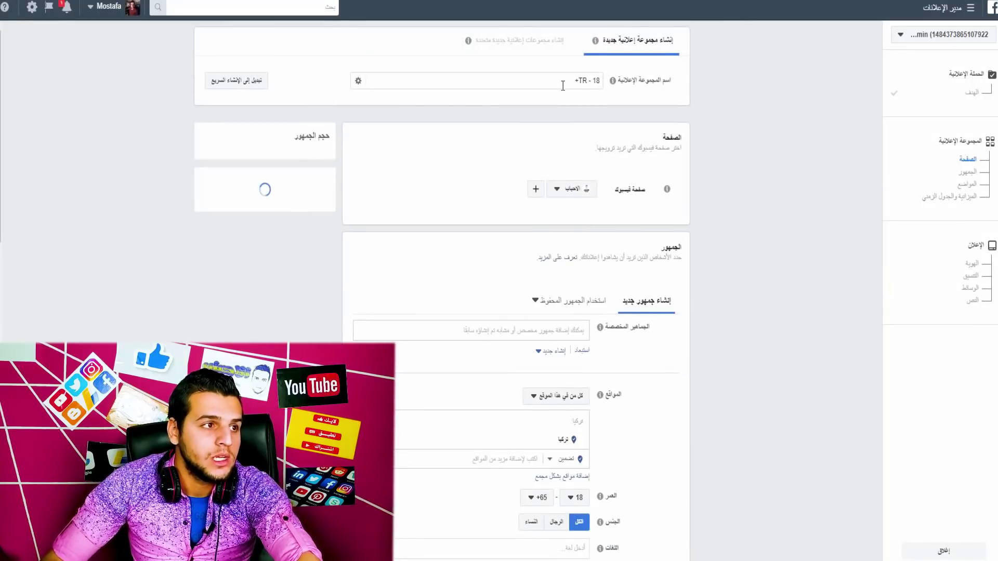
Step: Name the ad set "test" and select الاحباب as the Facebook page to promote
{"action": "left_click", "coordinate": [564, 82]}
{"action": "type", "text": "tes"}
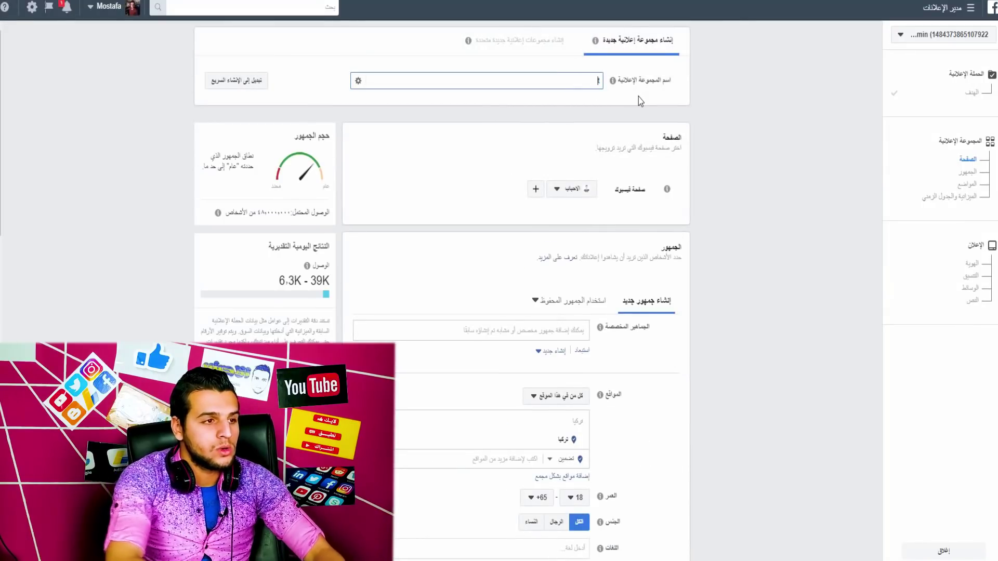
{"action": "type", "text": "t"}
{"action": "left_click", "coordinate": [571, 188]}
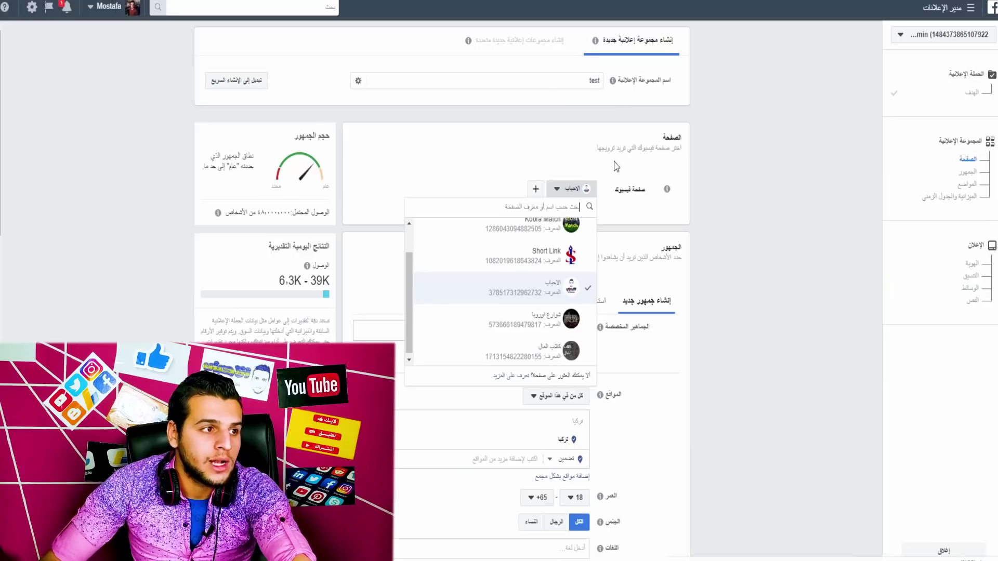
{"action": "scroll", "coordinate": [564, 278], "scroll_direction": "up", "scroll_amount": 1}
{"action": "left_click", "coordinate": [564, 280]}
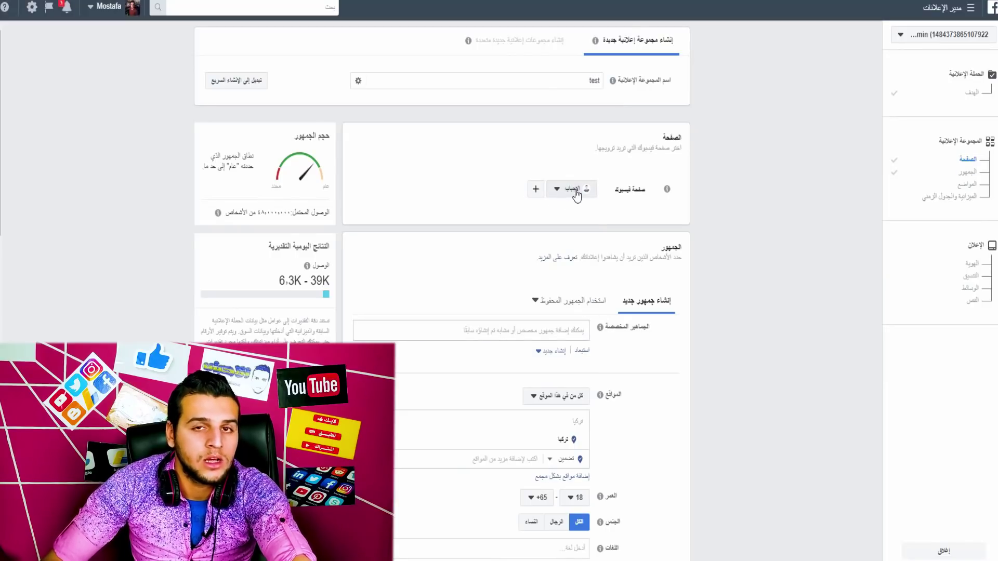
Step: Replace Turkey with Egypt (مصر) as the audience's target location
{"action": "scroll", "coordinate": [704, 286], "scroll_direction": "down", "scroll_amount": 1}
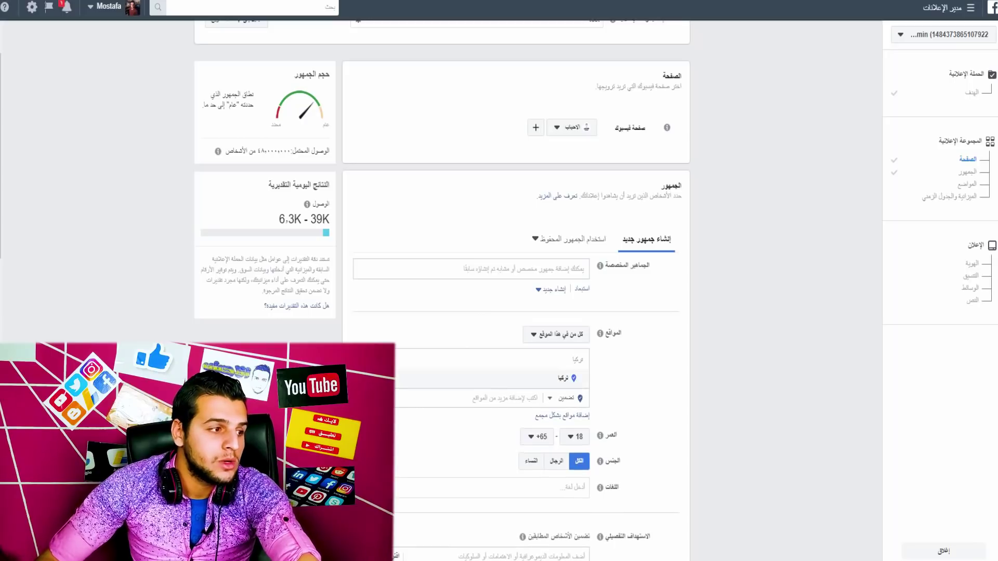
{"action": "left_click", "coordinate": [400, 378]}
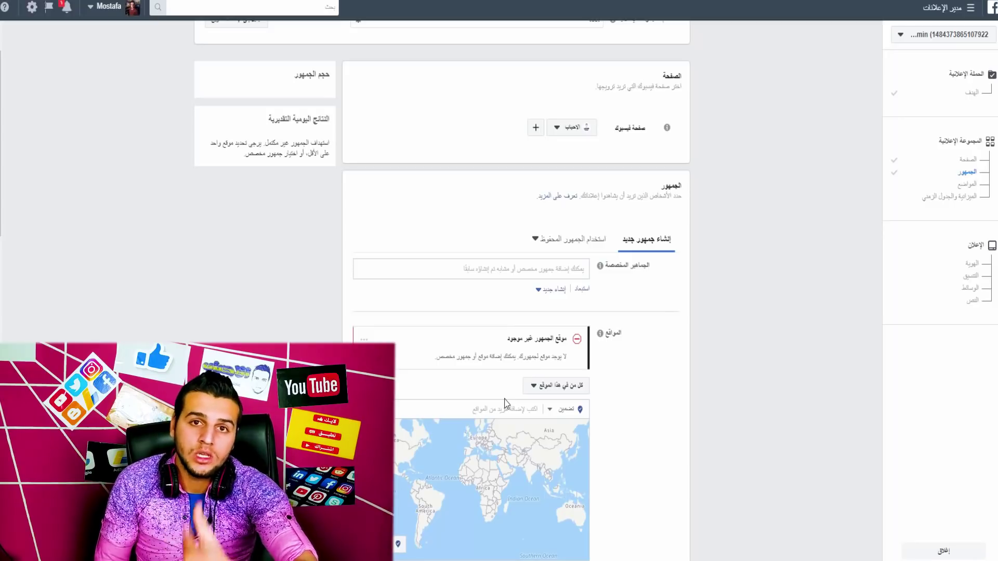
{"action": "left_click", "coordinate": [535, 408]}
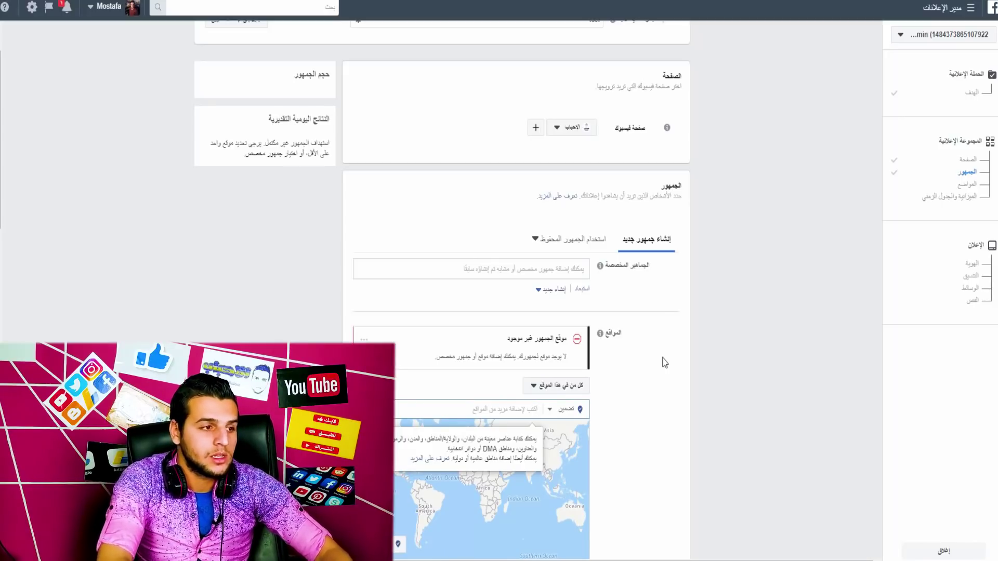
{"action": "type", "text": "مصر"}
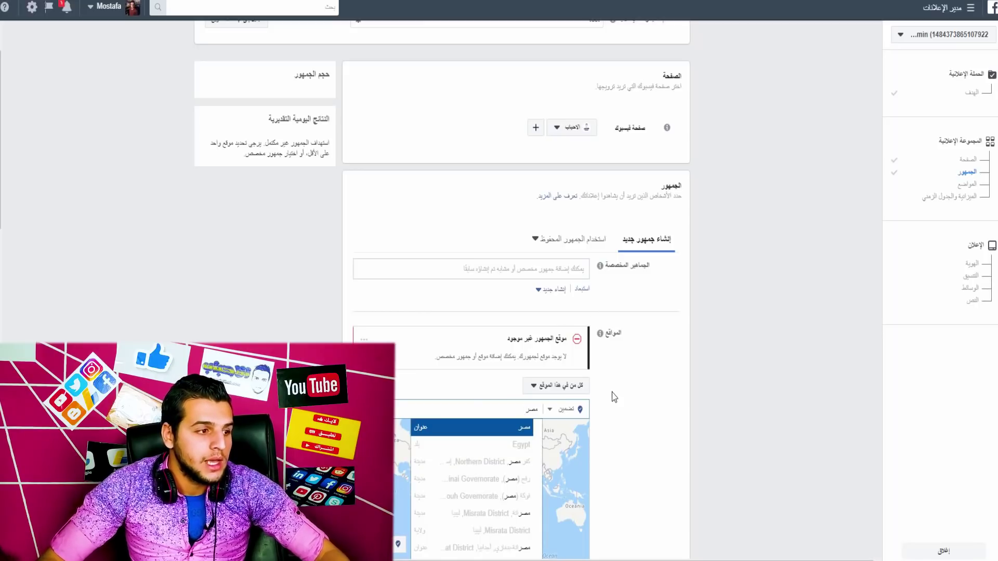
{"action": "left_click", "coordinate": [454, 448]}
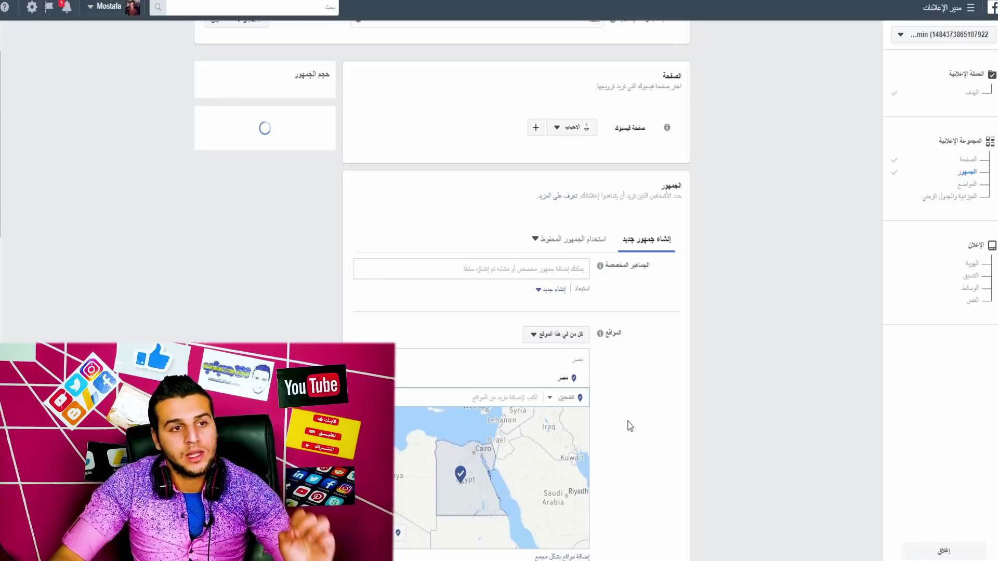
Step: Add the countries Saudi Arabia, Iraq and Morocco to the audience's target locations
{"action": "type", "text": "المملكة"}
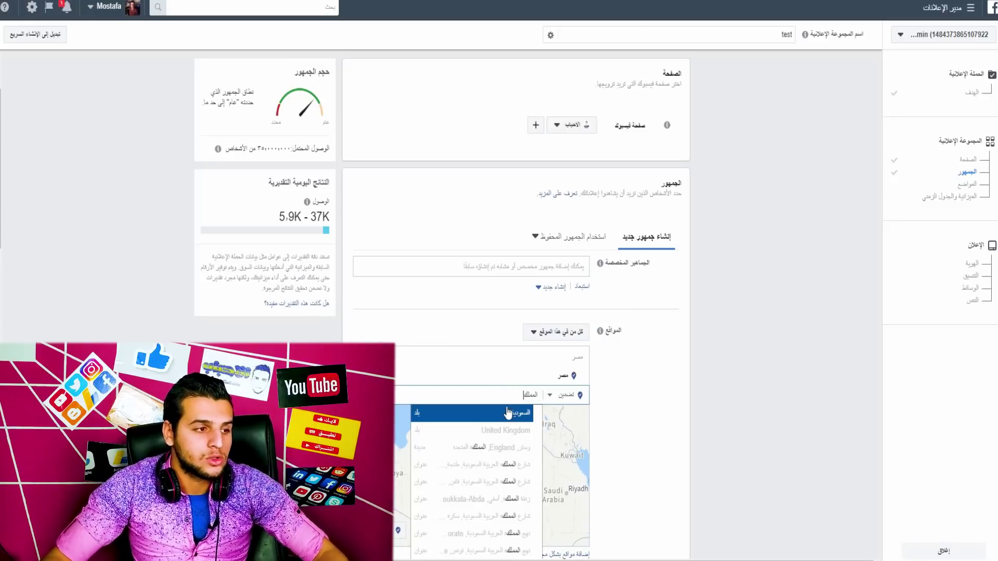
{"action": "left_click", "coordinate": [512, 414]}
{"action": "type", "text": "ال"}
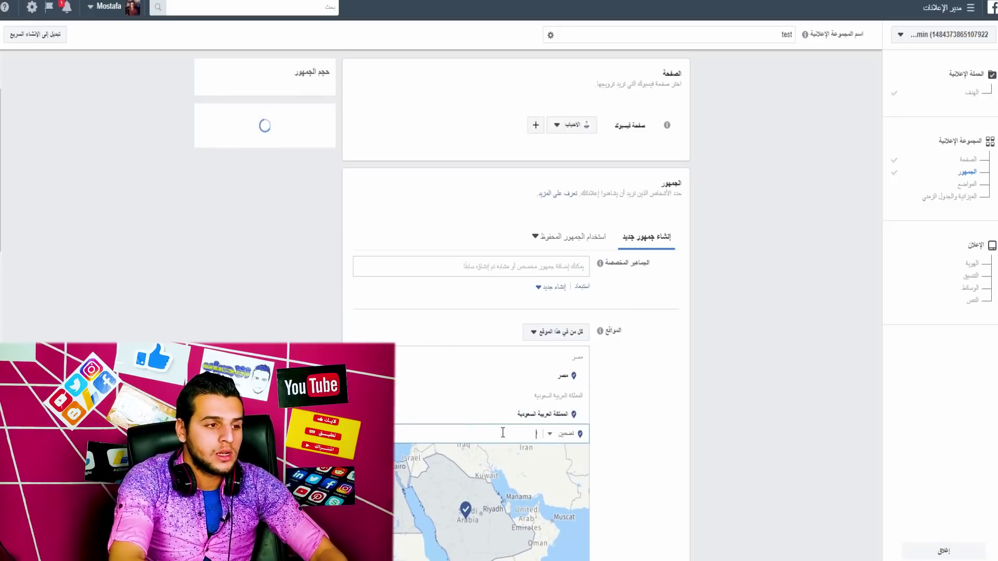
{"action": "type", "text": "عراق"}
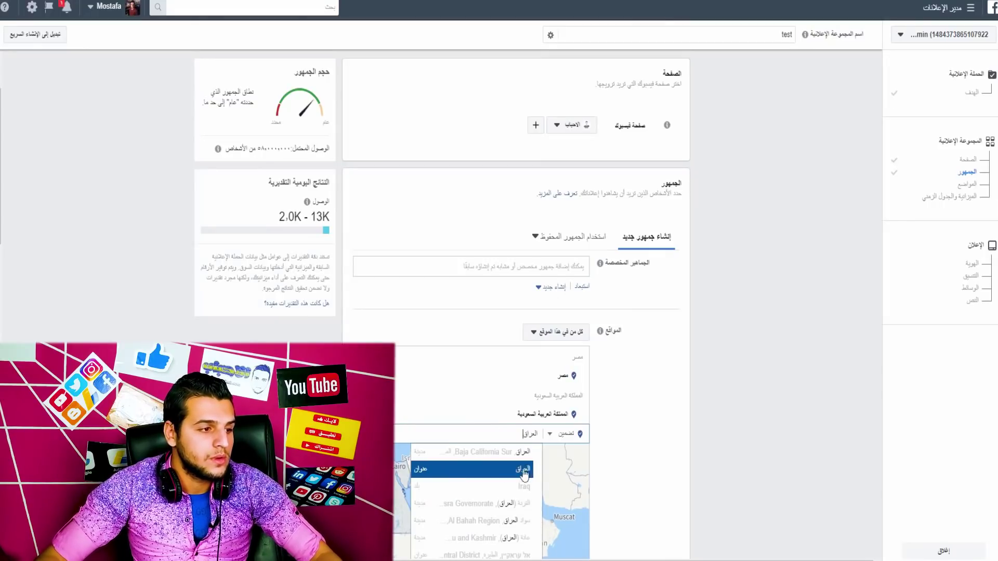
{"action": "left_click", "coordinate": [523, 486]}
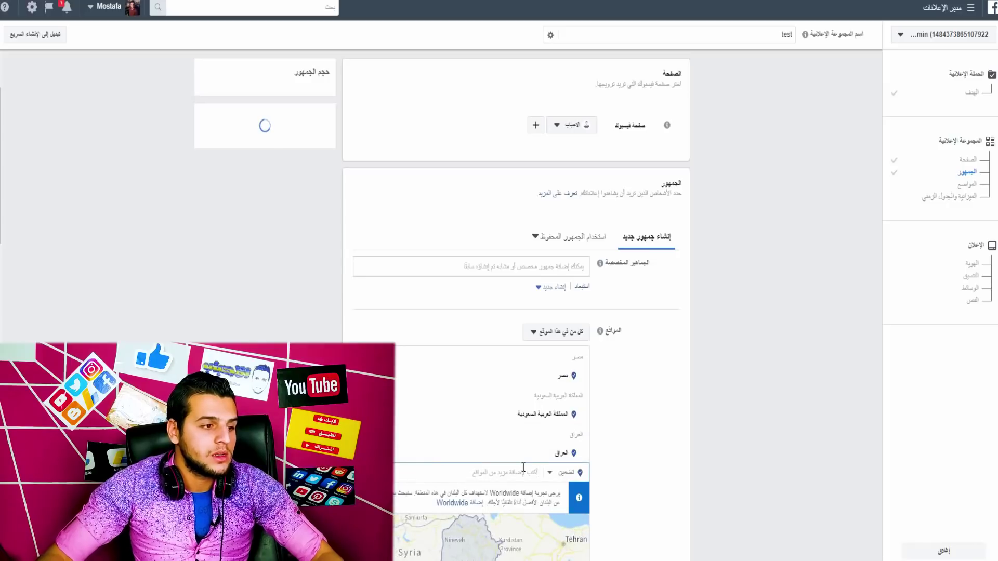
{"action": "type", "text": "المغرب"}
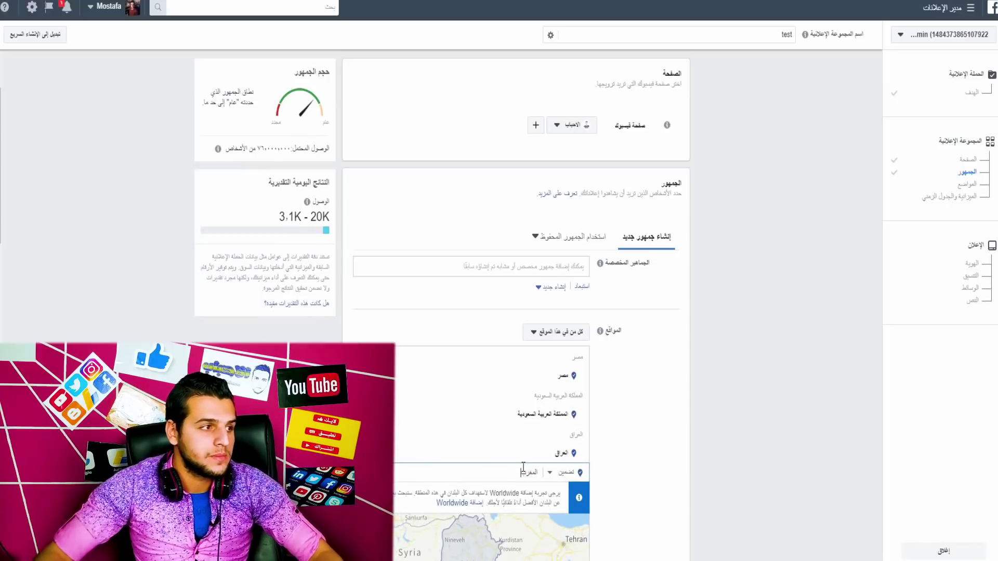
{"action": "left_click", "coordinate": [509, 491]}
Step: Set the audience's minimum age to 13 and leave the maximum at 65+
{"action": "scroll", "coordinate": [509, 491], "scroll_direction": "down", "scroll_amount": 6}
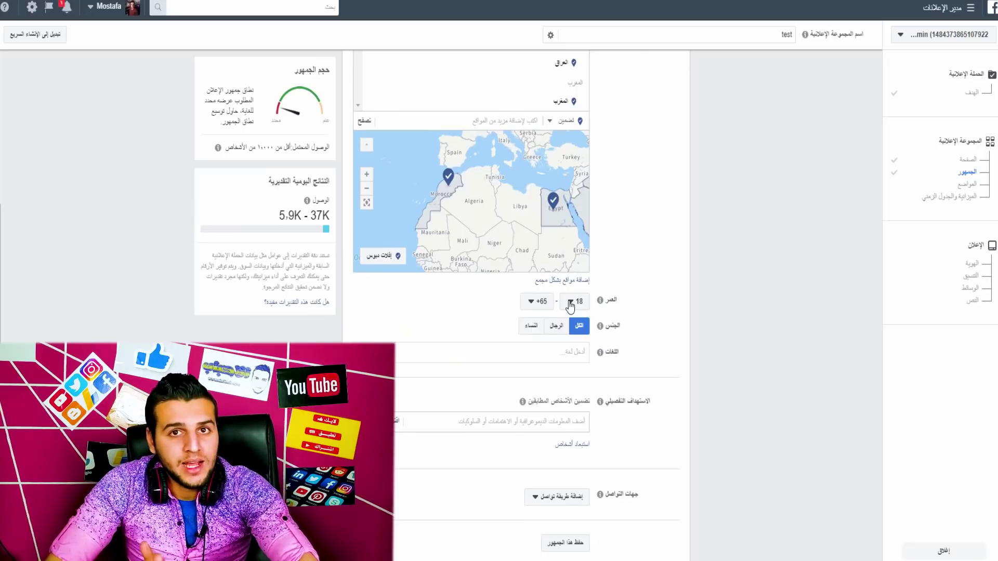
{"action": "left_click", "coordinate": [572, 303]}
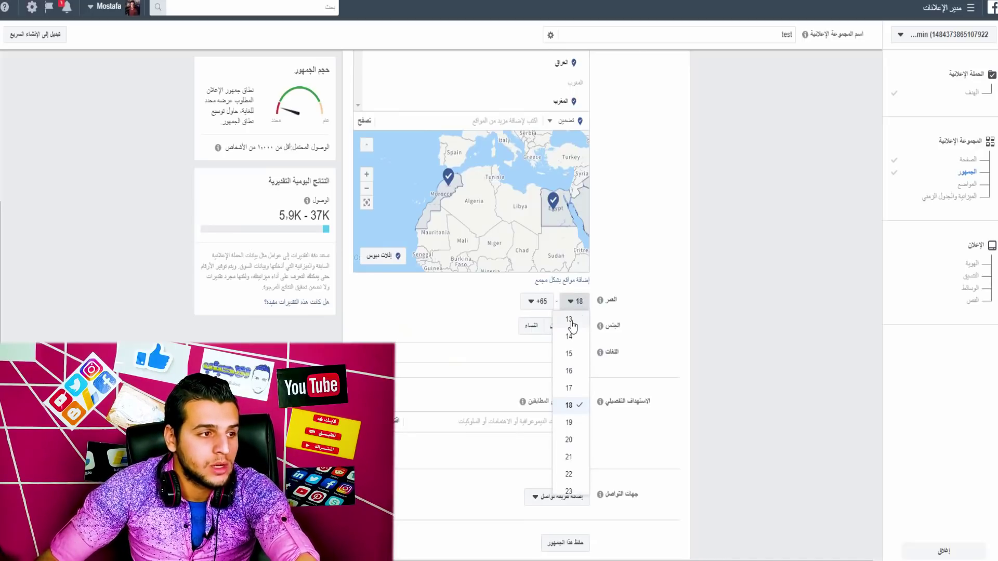
{"action": "left_click", "coordinate": [570, 320]}
{"action": "left_click", "coordinate": [539, 302]}
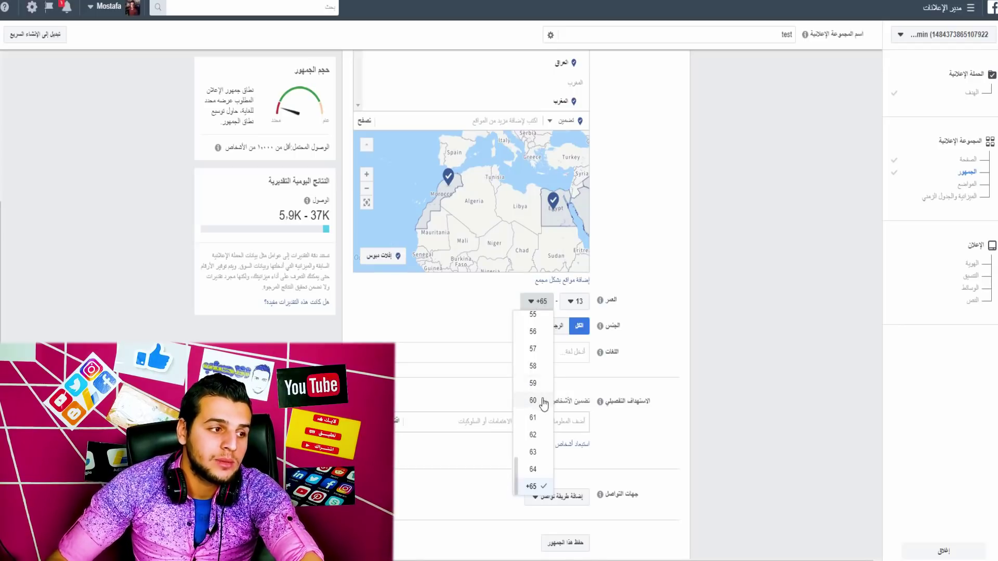
{"action": "left_click", "coordinate": [656, 347]}
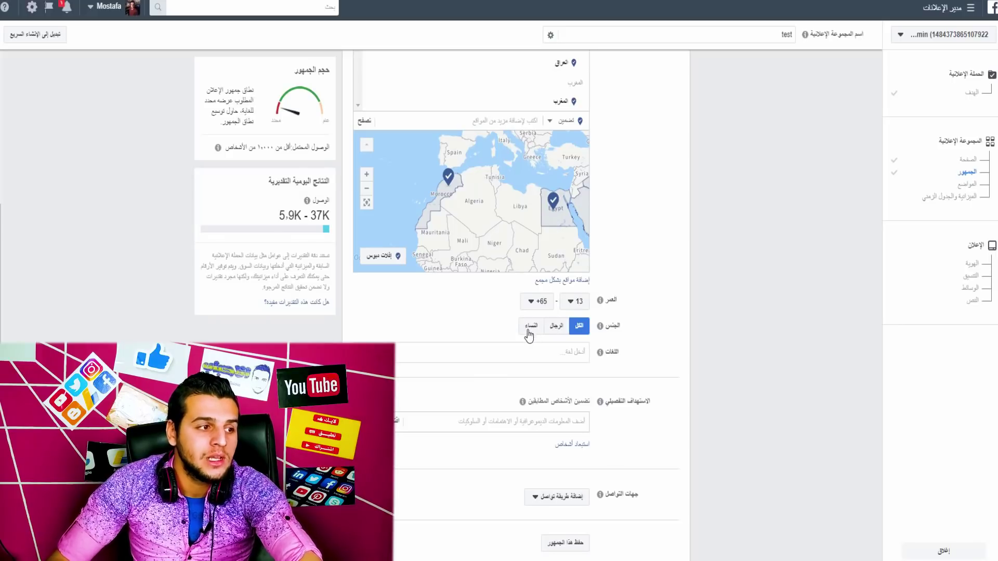
Step: Add every interest in the Entertainment (ترفيه) category to the audience's detailed targeting
{"action": "scroll", "coordinate": [503, 229], "scroll_direction": "down", "scroll_amount": 3}
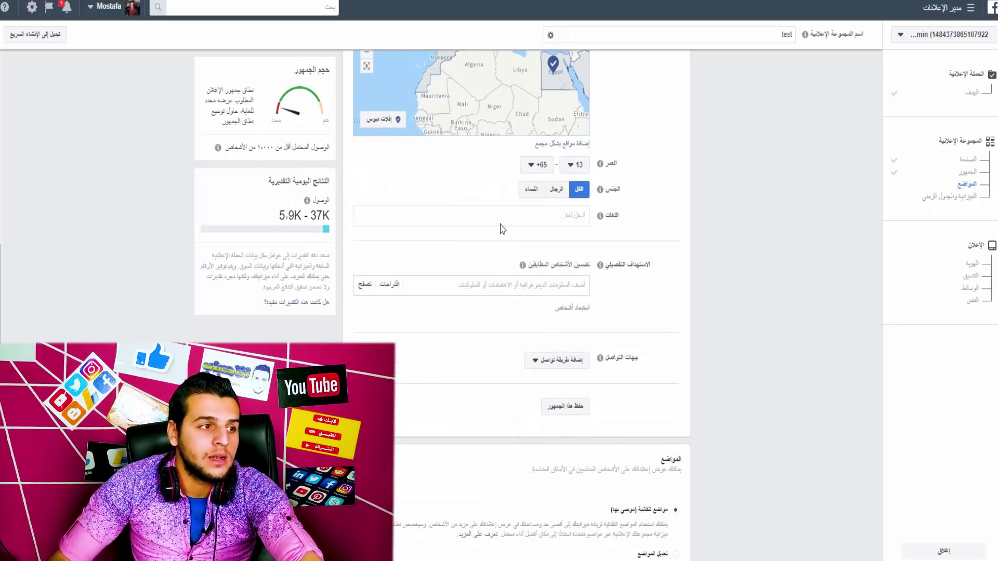
{"action": "left_click", "coordinate": [542, 213]}
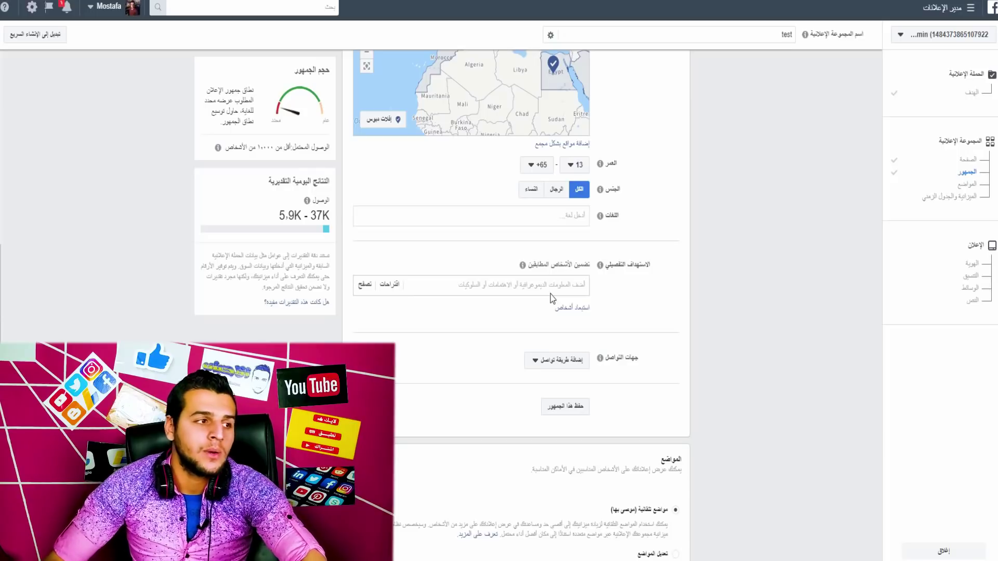
{"action": "left_click", "coordinate": [365, 285]}
{"action": "left_click", "coordinate": [567, 330]}
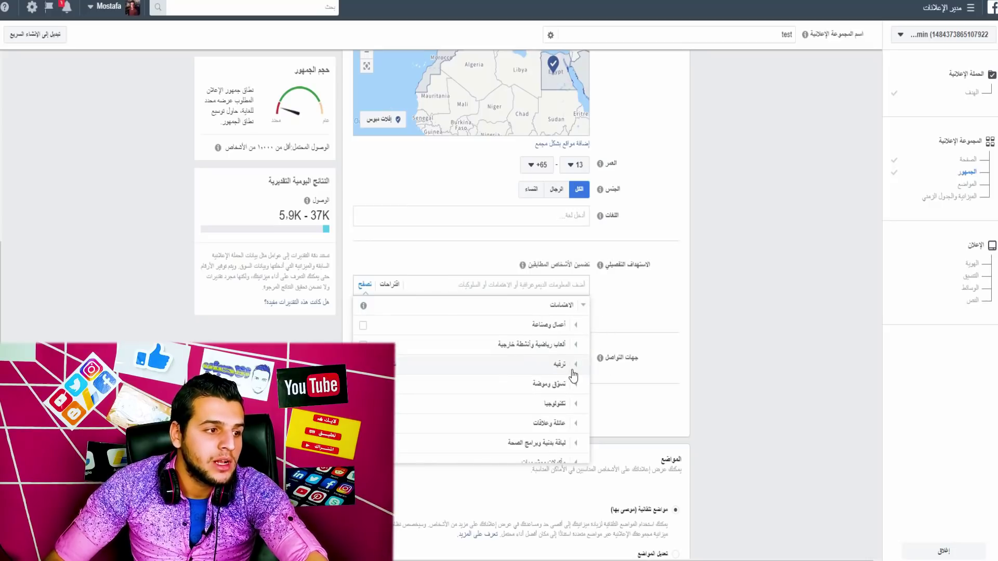
{"action": "scroll", "coordinate": [573, 363], "scroll_direction": "down", "scroll_amount": 2}
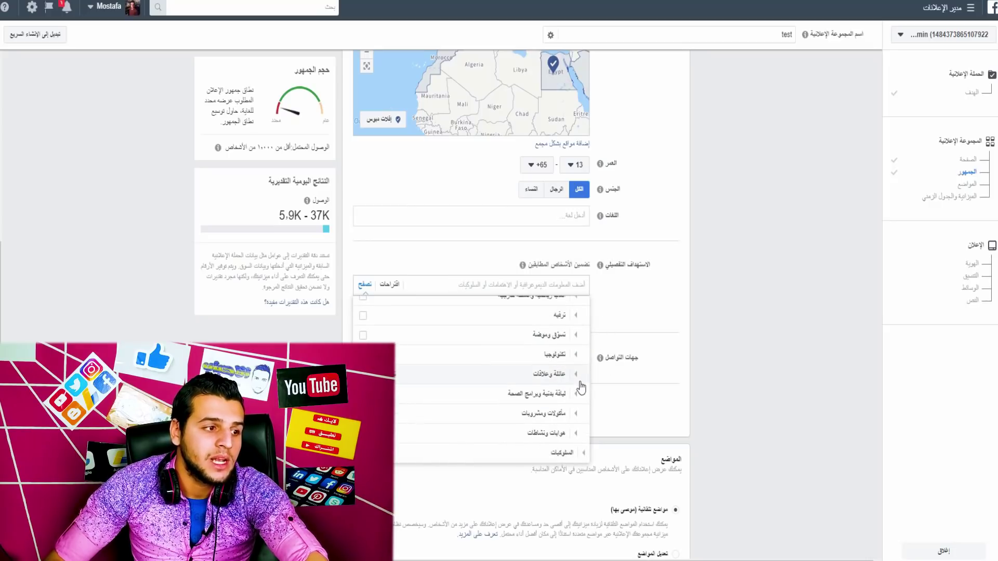
{"action": "scroll", "coordinate": [590, 387], "scroll_direction": "down", "scroll_amount": 1}
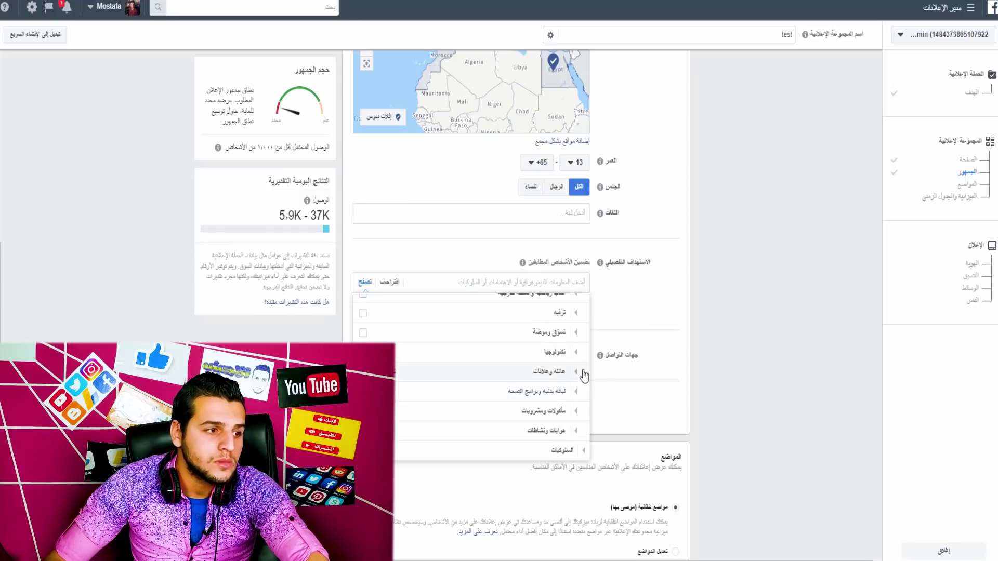
{"action": "mouse_move", "coordinate": [564, 322]}
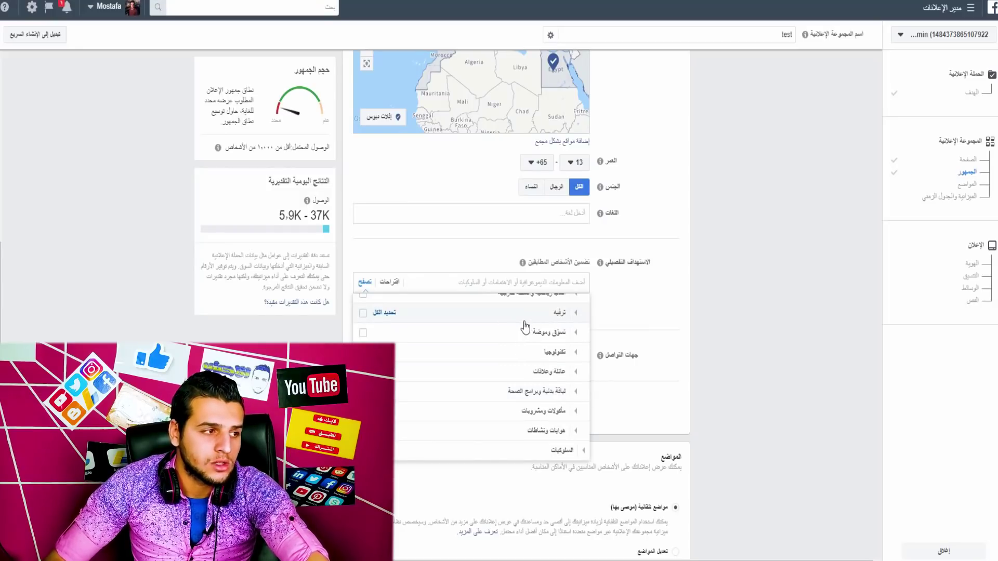
{"action": "left_click", "coordinate": [362, 315]}
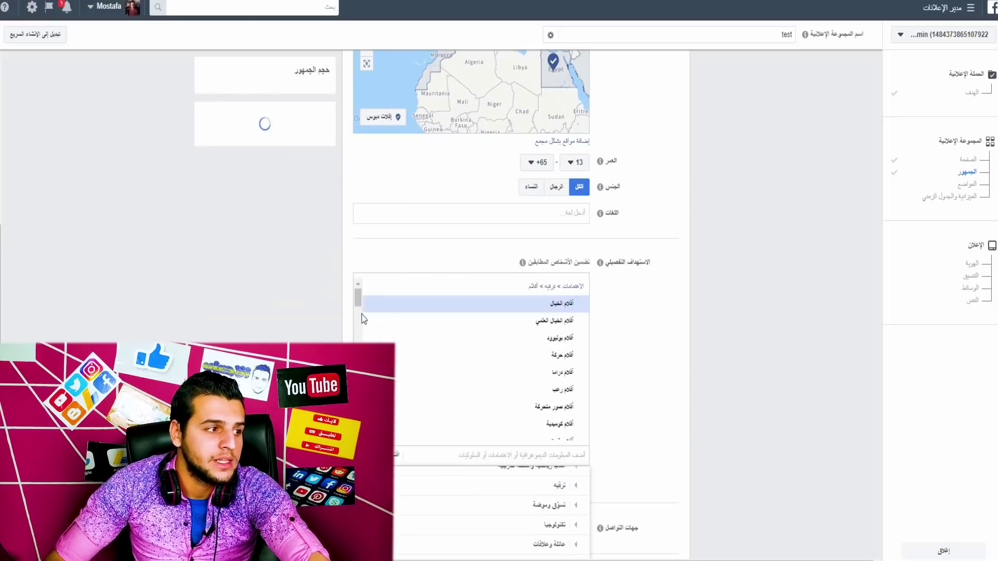
{"action": "left_click", "coordinate": [695, 358]}
Step: Set the cost control's maximum bid per auction to 0.02 TL in the budget and schedule section
{"action": "scroll", "coordinate": [694, 357], "scroll_direction": "down", "scroll_amount": 6}
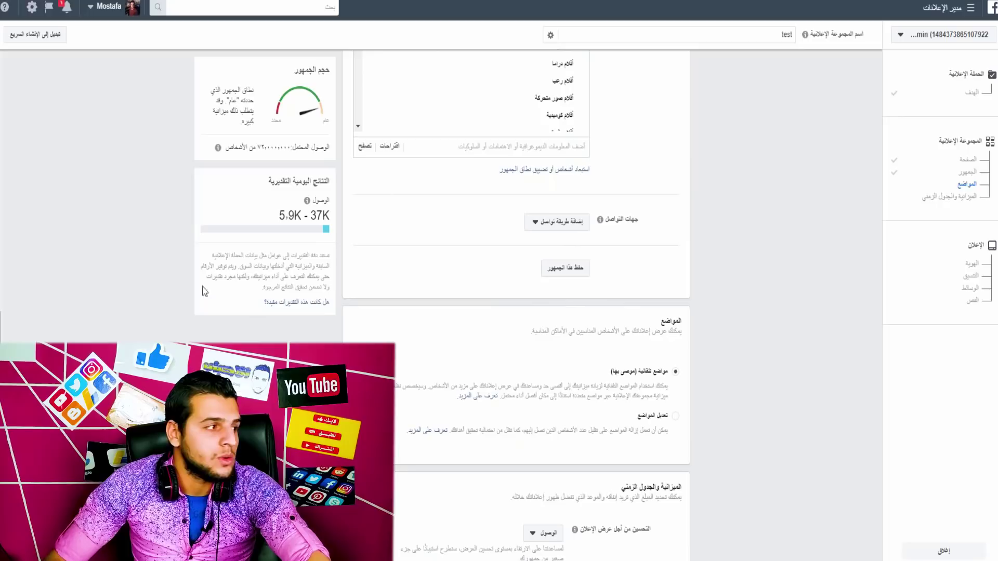
{"action": "scroll", "coordinate": [42, 314], "scroll_direction": "down", "scroll_amount": 2}
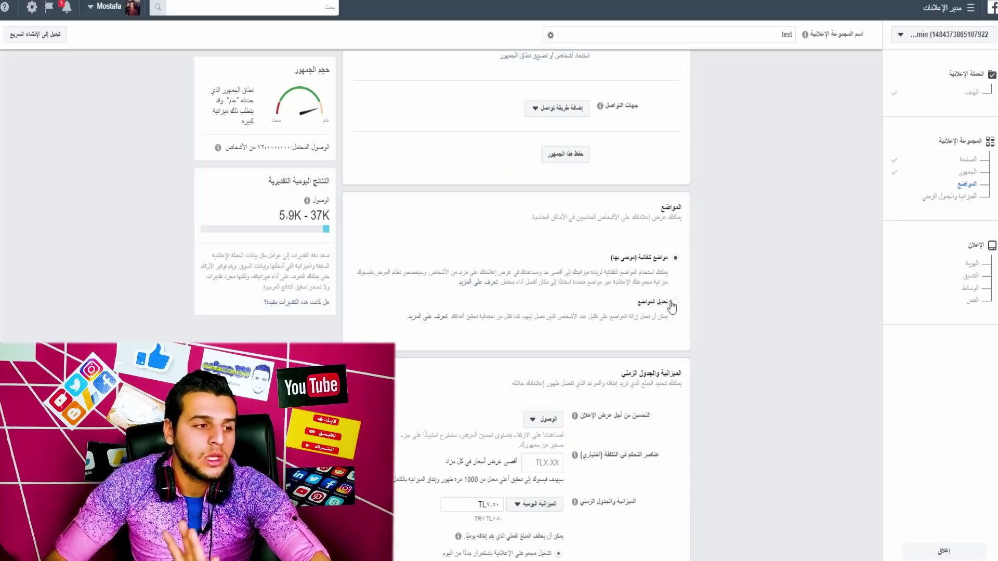
{"action": "scroll", "coordinate": [591, 325], "scroll_direction": "down", "scroll_amount": 3}
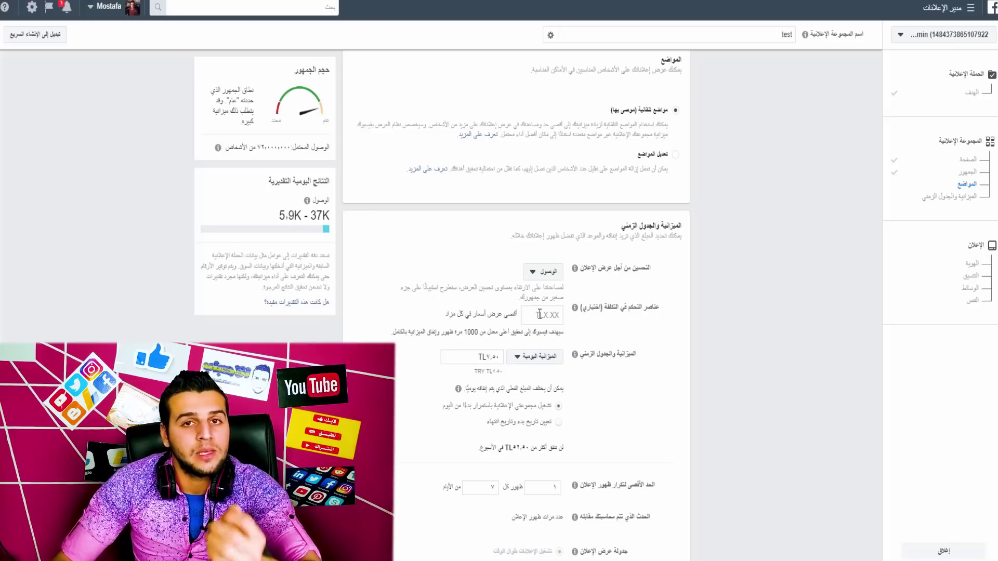
{"action": "left_click", "coordinate": [544, 314]}
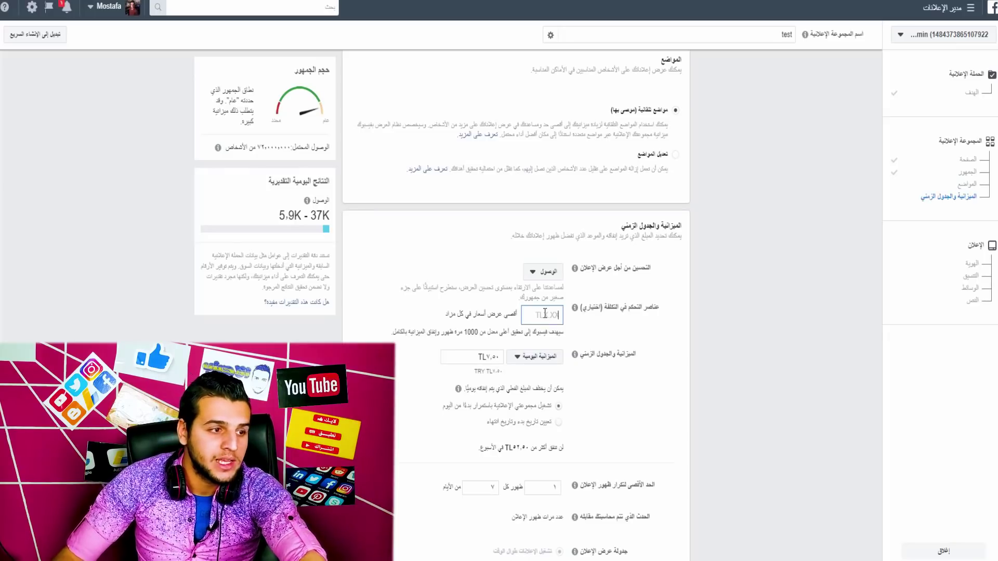
{"action": "type", "text": "0.02"}
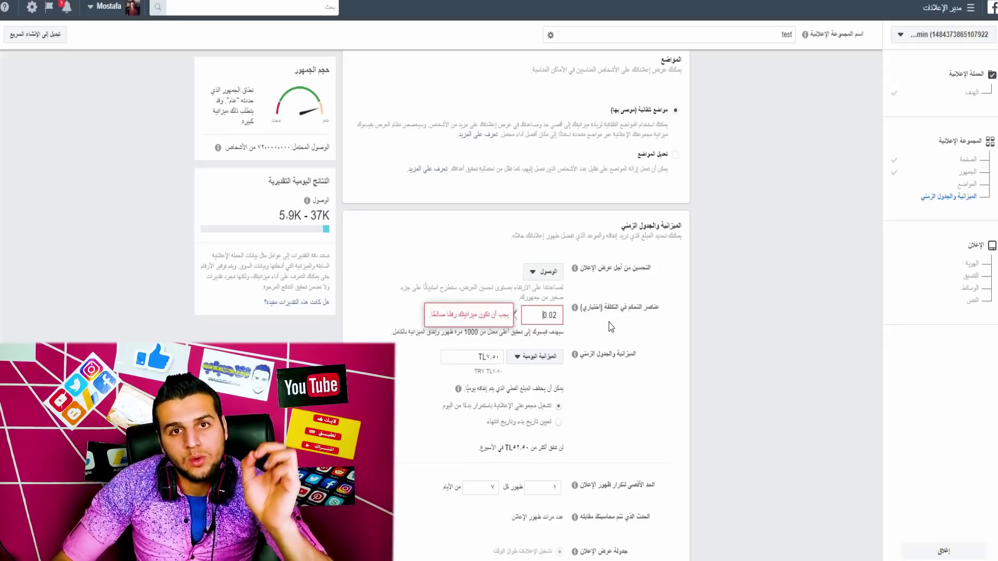
{"action": "key", "text": "BackSpace"}
{"action": "key", "text": "BackSpace"}
{"action": "key", "text": "BackSpace"}
{"action": "key", "text": "BackSpace"}
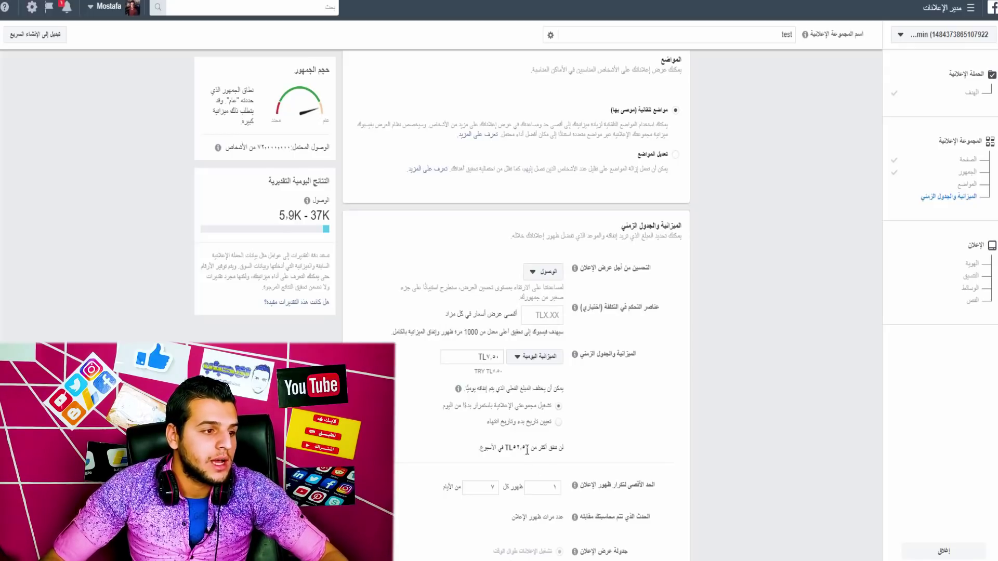
{"action": "type", "text": "0.02"}
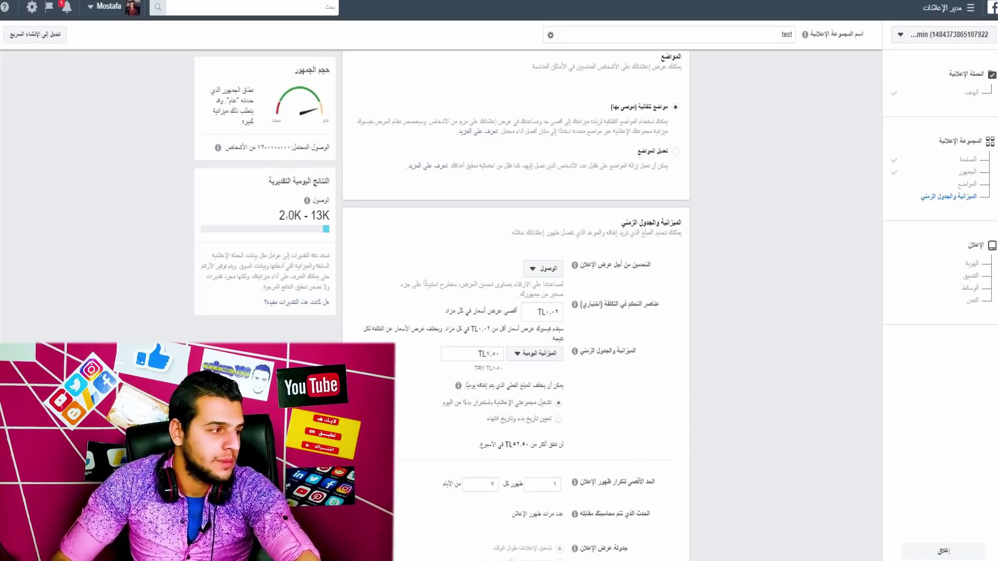
Step: Review the remaining budget options and estimated daily reach, and continue to the ad setup
{"action": "scroll", "coordinate": [516, 312], "scroll_direction": "down", "scroll_amount": 3}
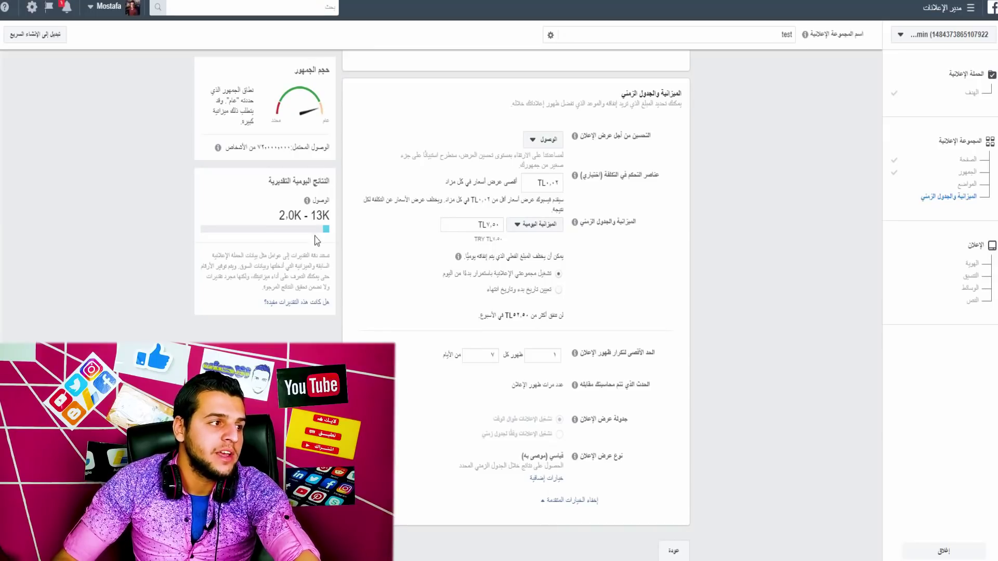
{"action": "left_click_drag", "start_coordinate": [330, 218], "coordinate": [311, 216]}
{"action": "left_click", "coordinate": [321, 333]}
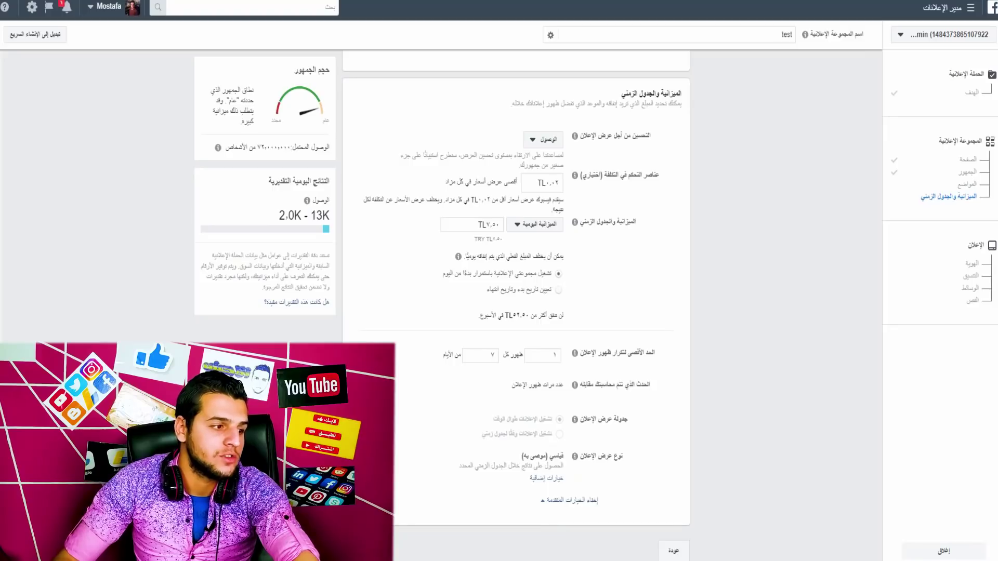
{"action": "left_click", "coordinate": [366, 550]}
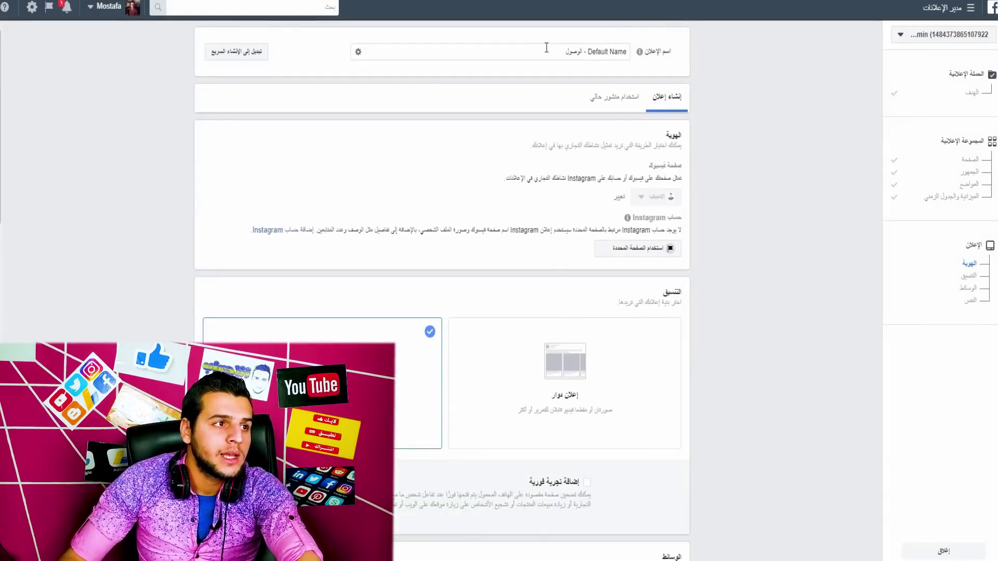
Step: Replace the default ad name with "test"
{"action": "mouse_move", "coordinate": [644, 55]}
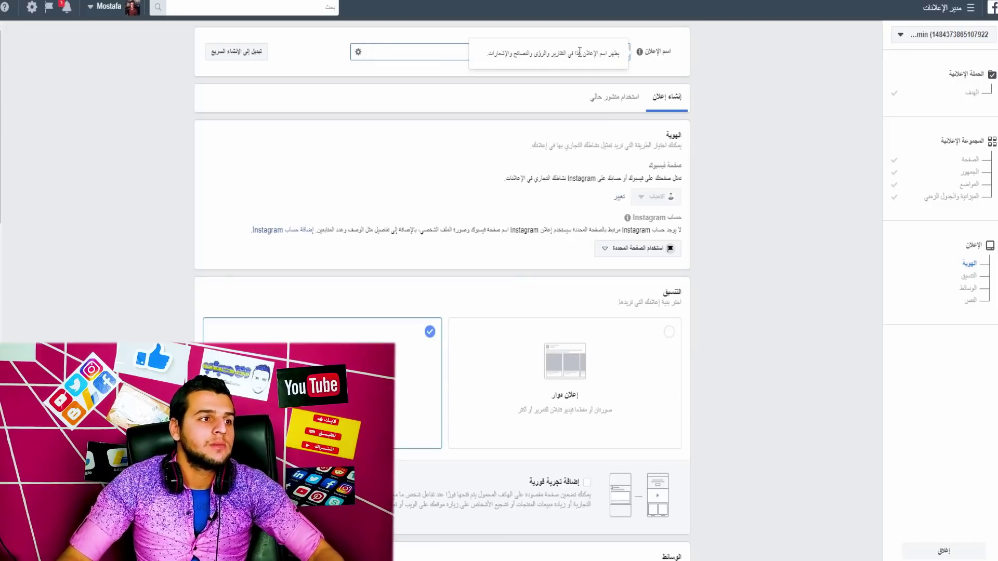
{"action": "left_click", "coordinate": [459, 50]}
{"action": "left_click", "coordinate": [465, 52]}
{"action": "key", "text": "ctrl+a"}
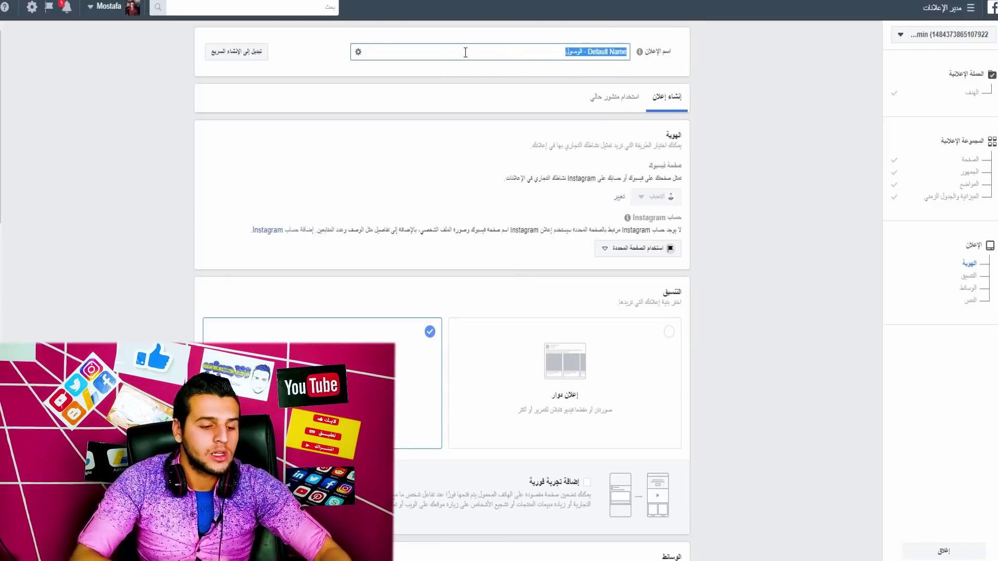
{"action": "key", "text": "BackSpace"}
{"action": "type", "text": "we"}
{"action": "key", "text": "BackSpace"}
{"action": "key", "text": "BackSpace"}
{"action": "key", "text": "BackSpace"}
{"action": "type", "text": "test"}
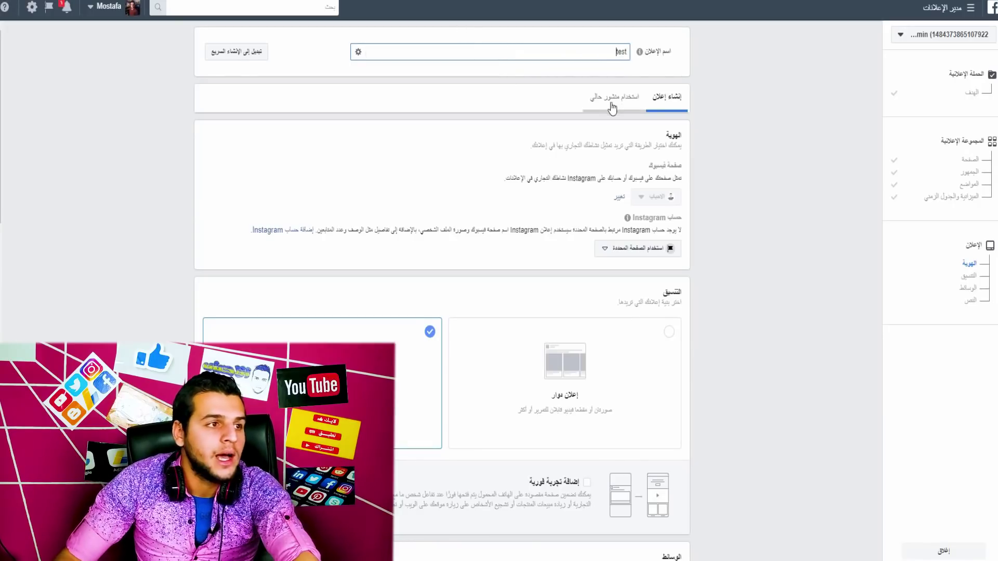
Step: Switch the ad to using an existing post and pick the Facebook page post beginning "براءة الأطفال"
{"action": "left_click", "coordinate": [612, 105]}
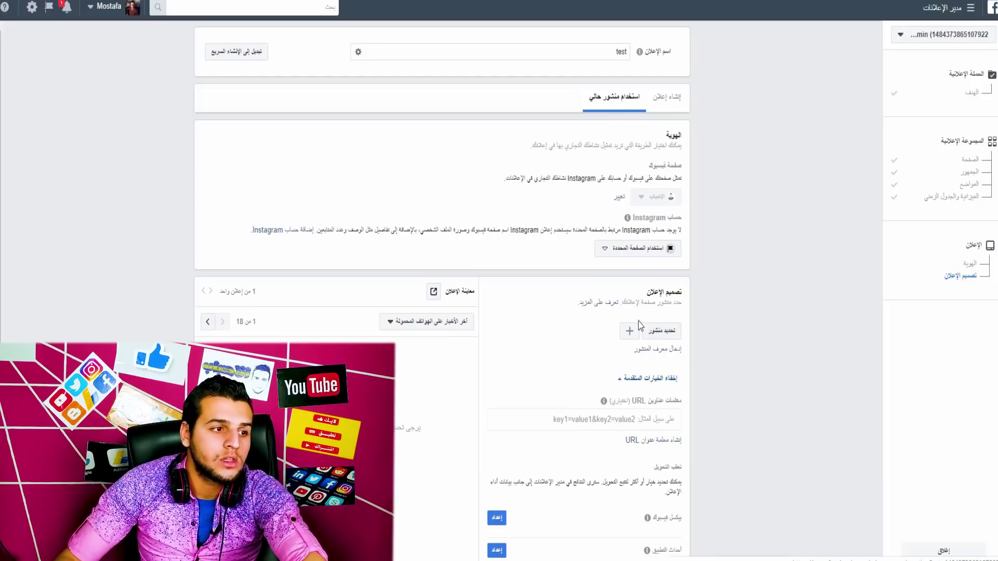
{"action": "left_click", "coordinate": [654, 335]}
{"action": "scroll", "coordinate": [510, 281], "scroll_direction": "down", "scroll_amount": 5}
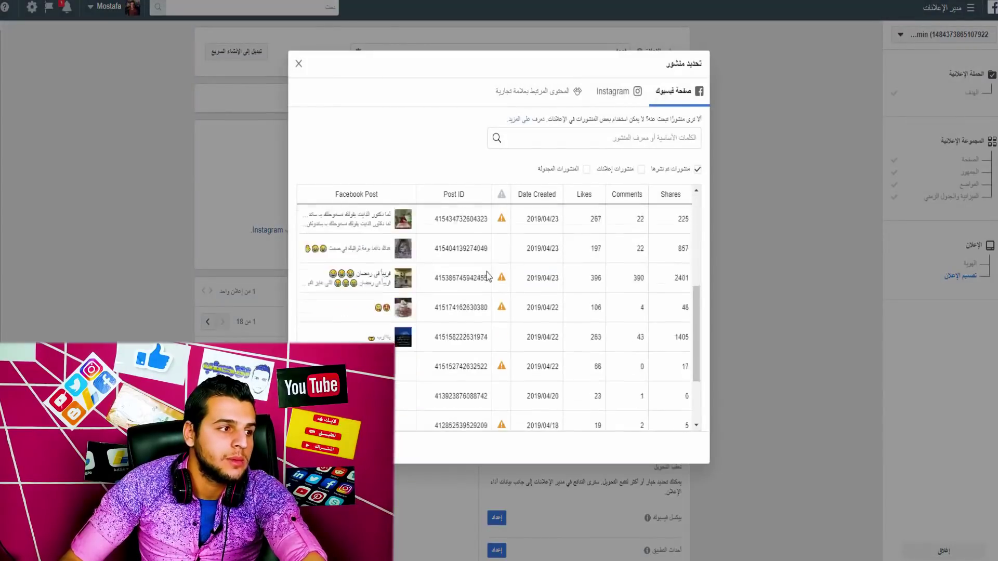
{"action": "scroll", "coordinate": [486, 286], "scroll_direction": "up", "scroll_amount": 5}
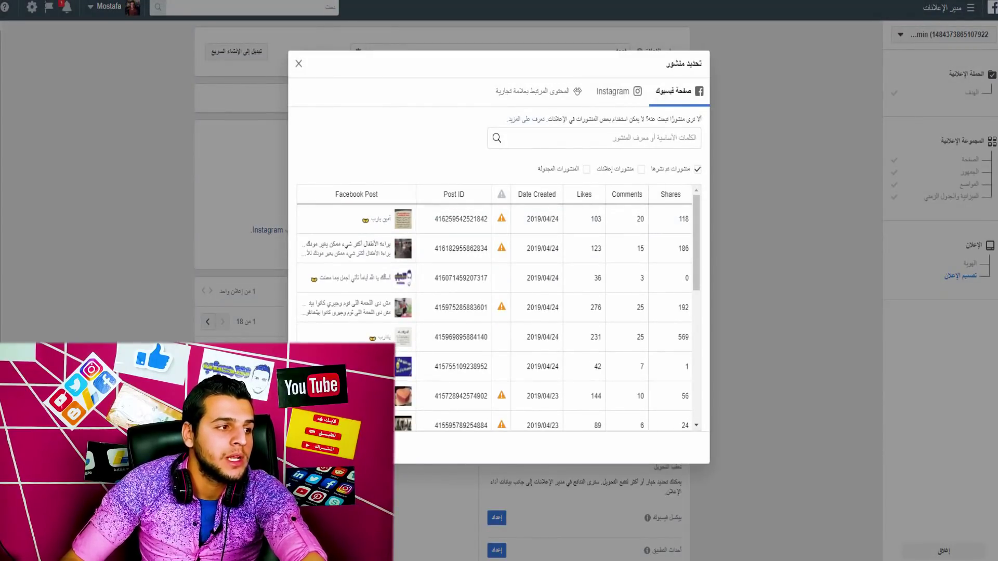
{"action": "left_click", "coordinate": [331, 255]}
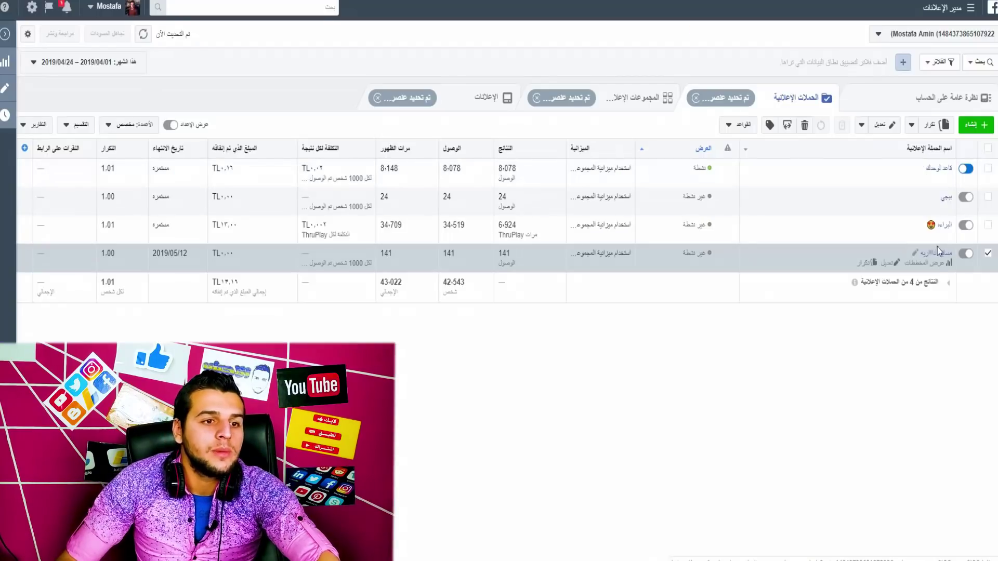
Step: Deselect the مسابقة campaign in the campaign list and check the delivery status and reach results of the campaign قاعد لوحدك
{"action": "left_click", "coordinate": [989, 254]}
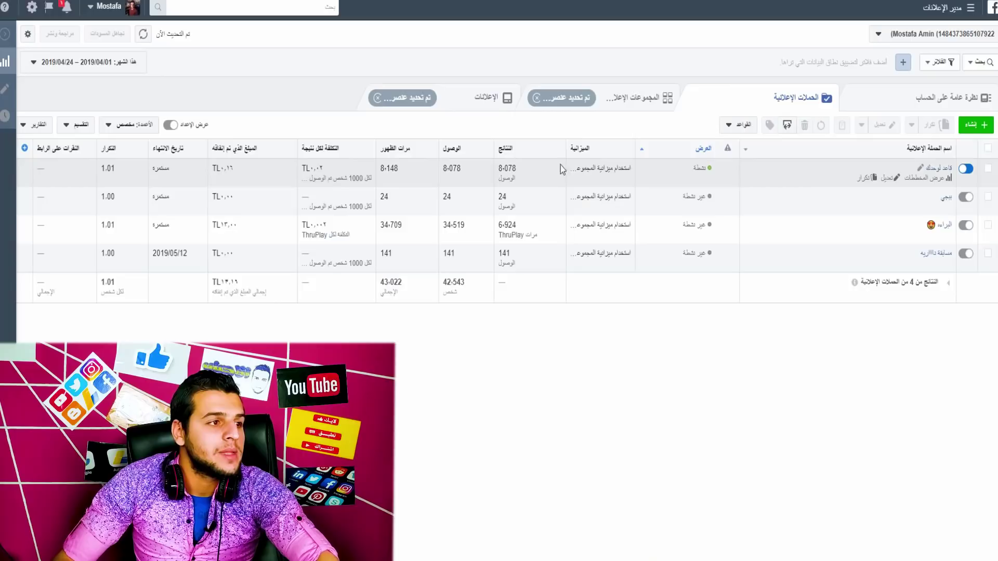
{"action": "left_click_drag", "start_coordinate": [713, 169], "coordinate": [692, 173]}
{"action": "left_click_drag", "start_coordinate": [519, 176], "coordinate": [500, 177]}
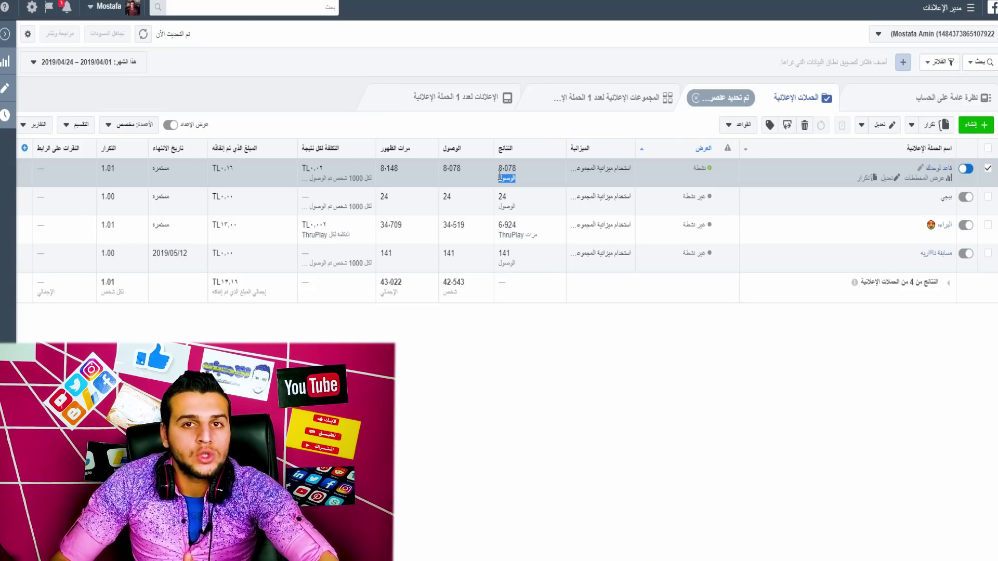